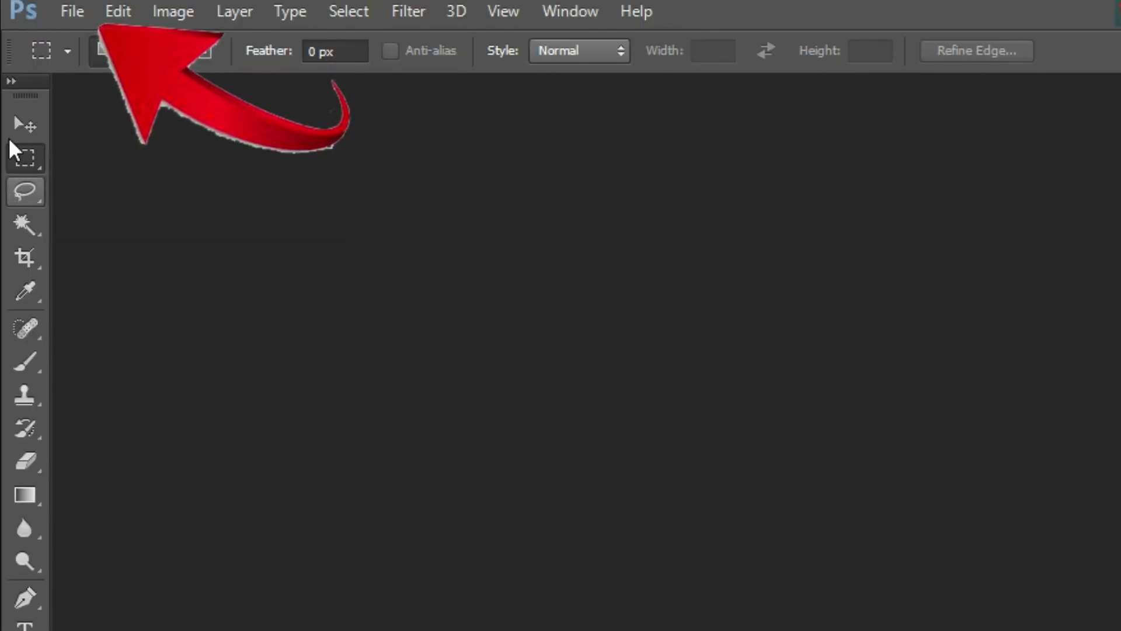
Step: Browse the Open dialog to Photoshop Tutorial > II and select Untitled-1
left_click(63, 11)
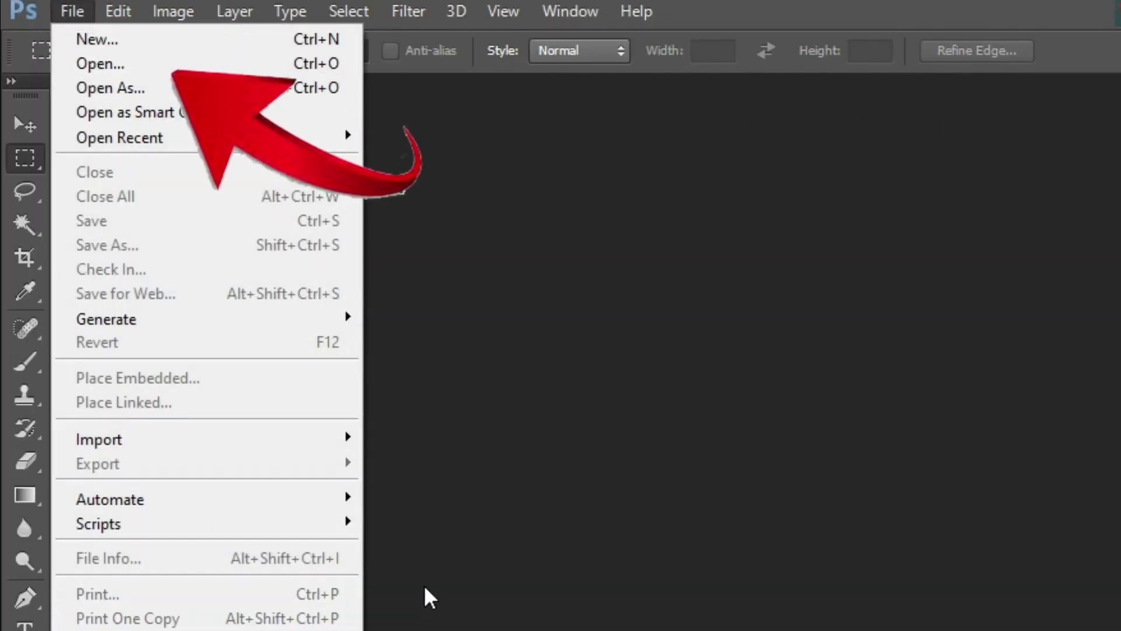
left_click(100, 63)
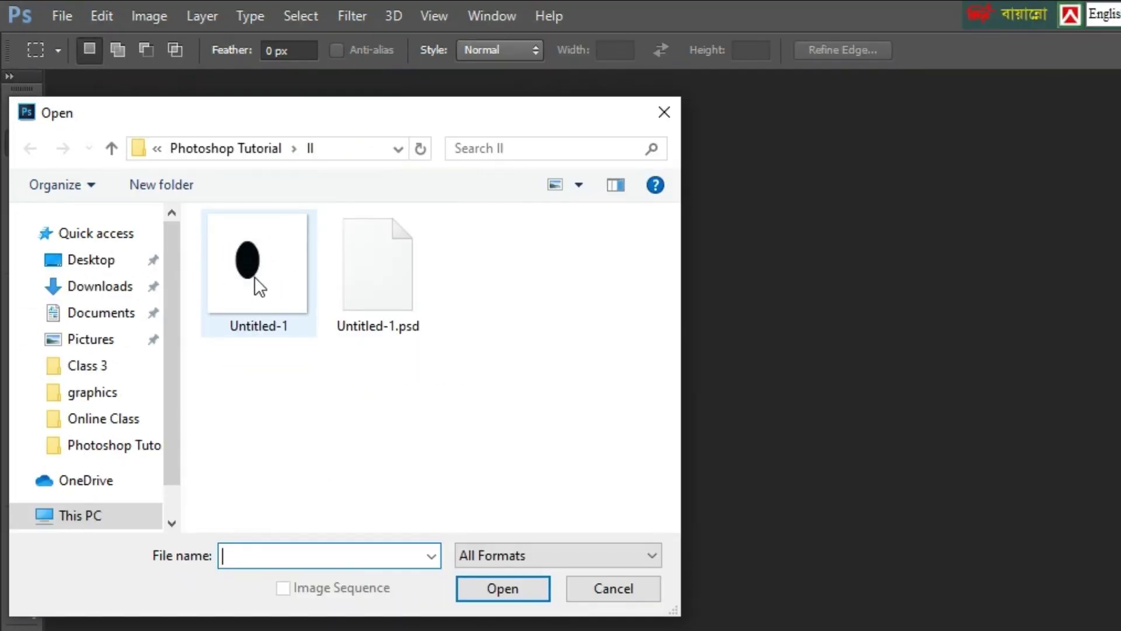
left_click(236, 275)
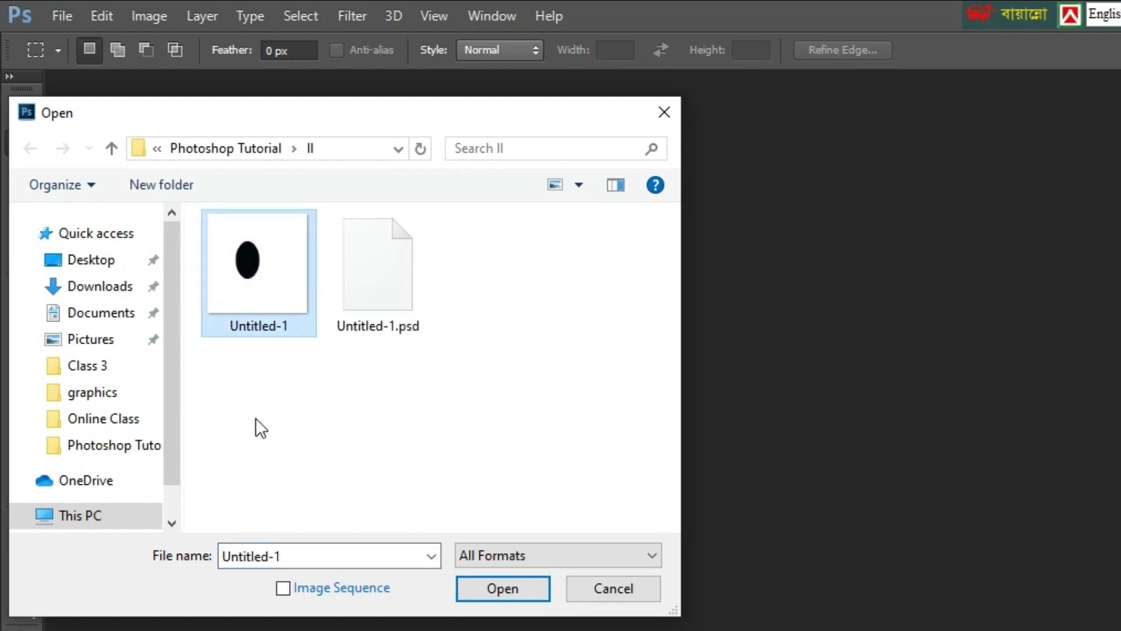
Step: Open Untitled-1.jpg and dock its window as a tab in the workspace
left_click(502, 589)
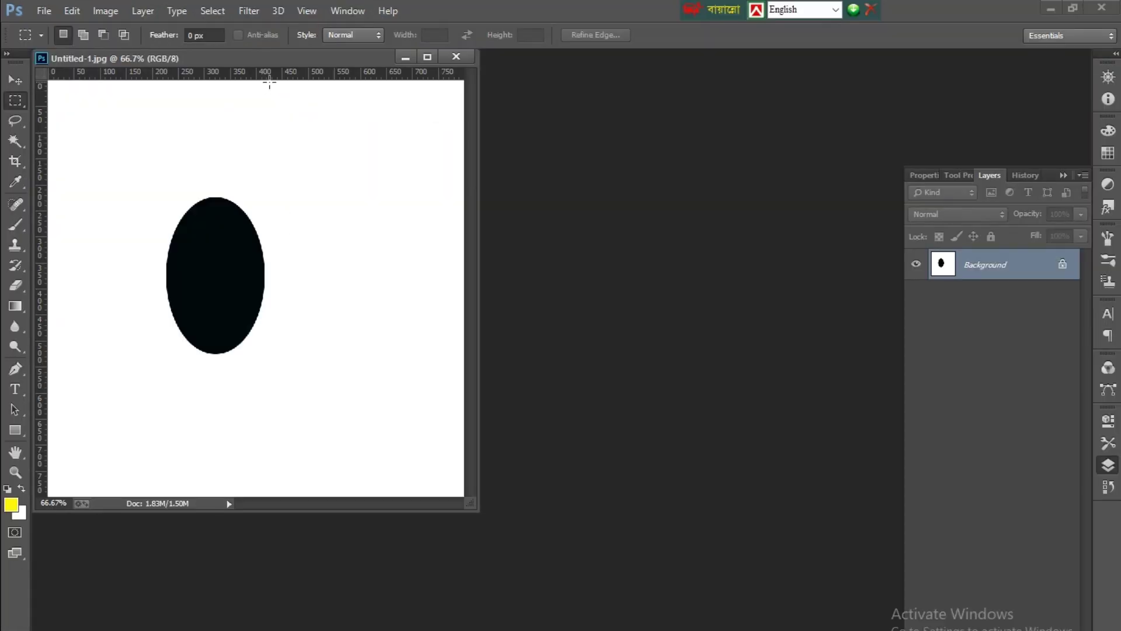
left_click_drag(281, 64, 456, 58)
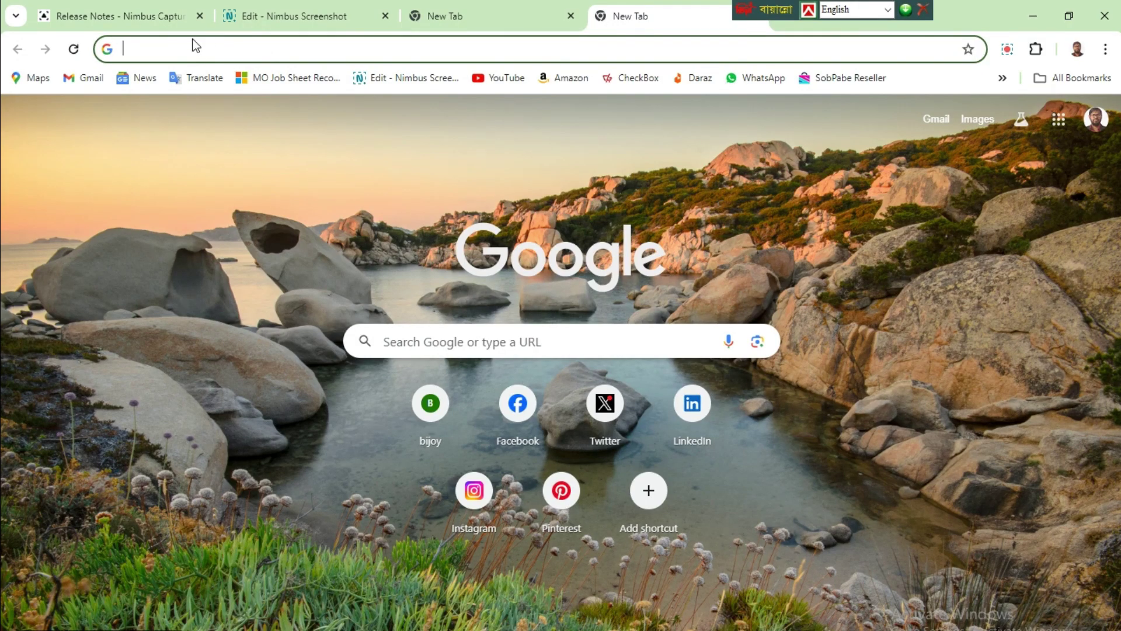
Step: Search Google Images for 'banner' and preview the Vecteezy Business Banner result
left_click(183, 49)
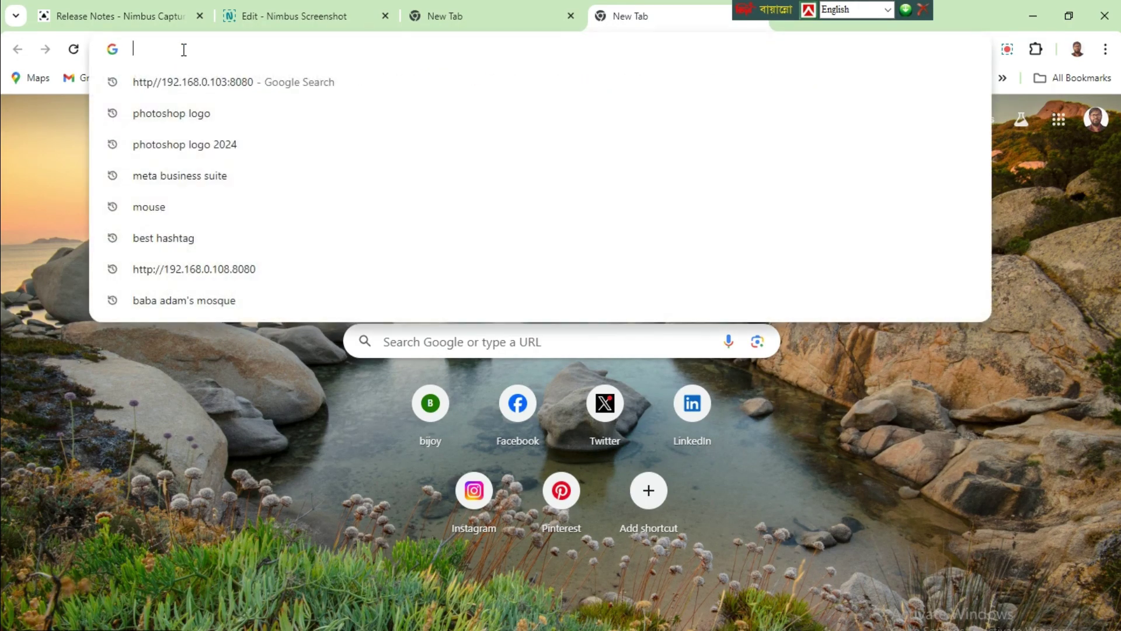
type("banner")
key("Return")
left_click(195, 182)
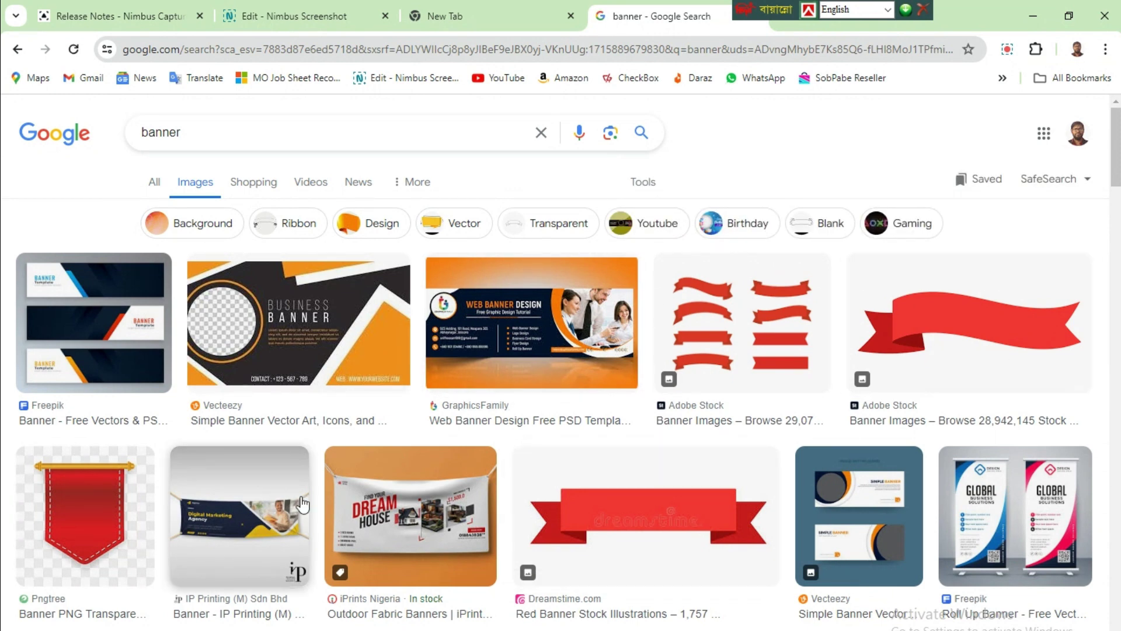
left_click(237, 322)
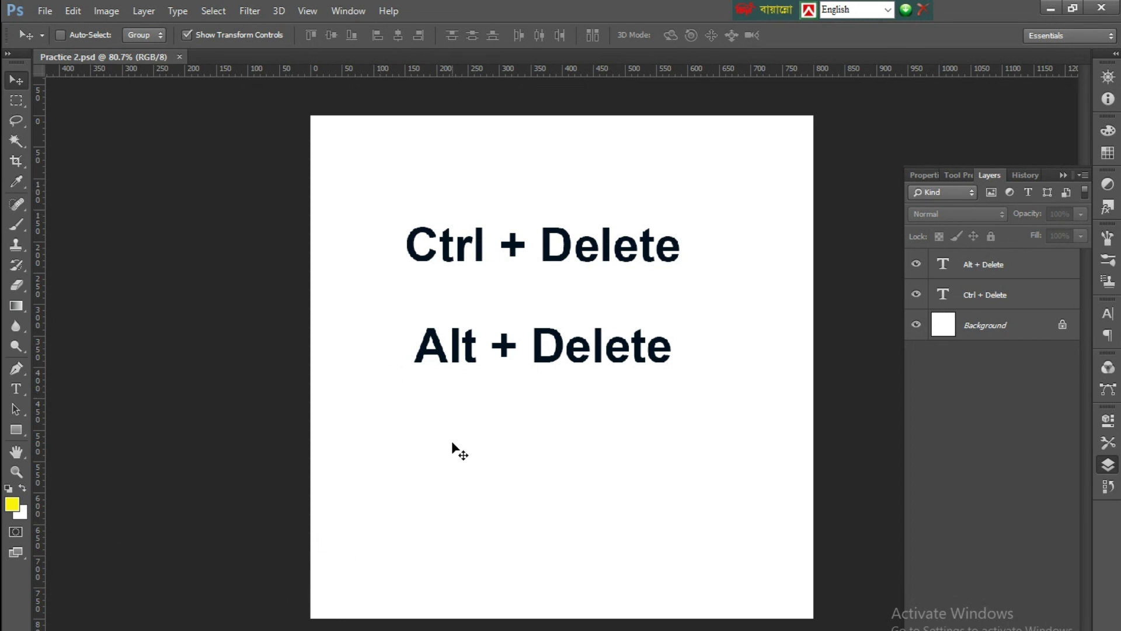
Step: Open the foreground Color Picker, which shows the current yellow fcf308
left_click(13, 504)
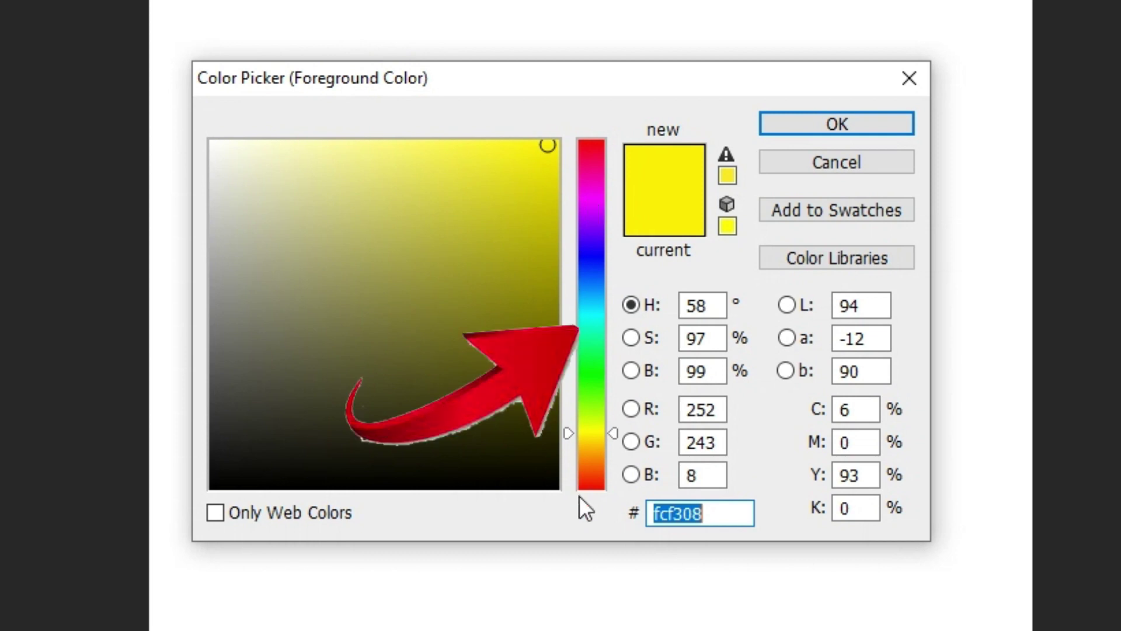
Step: Try several hues, then set the new foreground colour to sky blue 08aefc
left_click(600, 251)
left_click(591, 158)
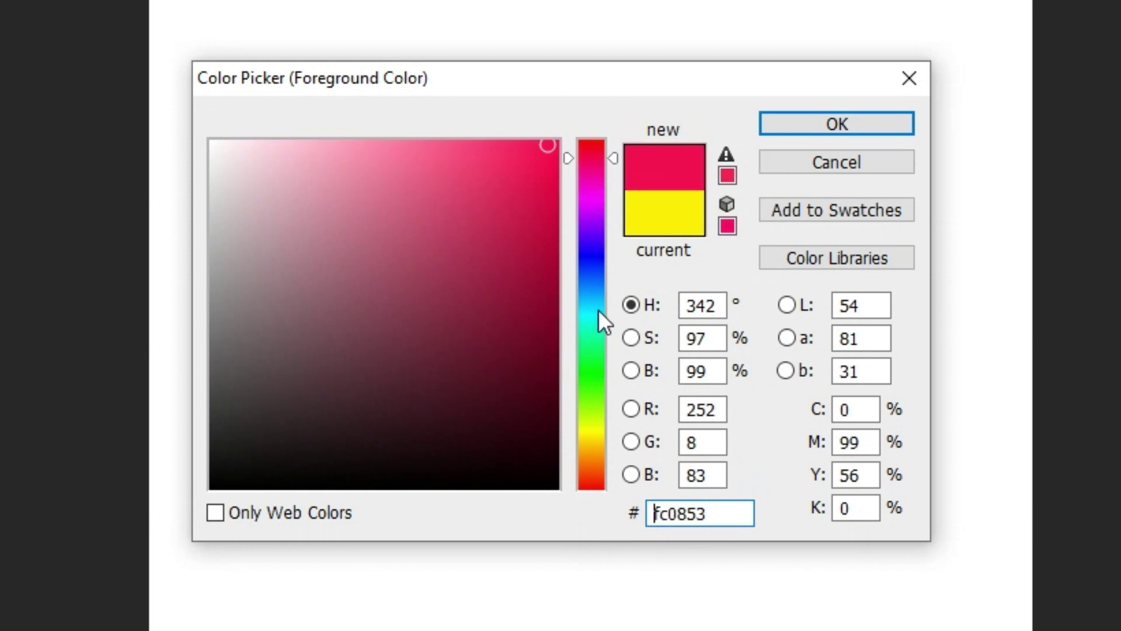
left_click(590, 341)
left_click(591, 426)
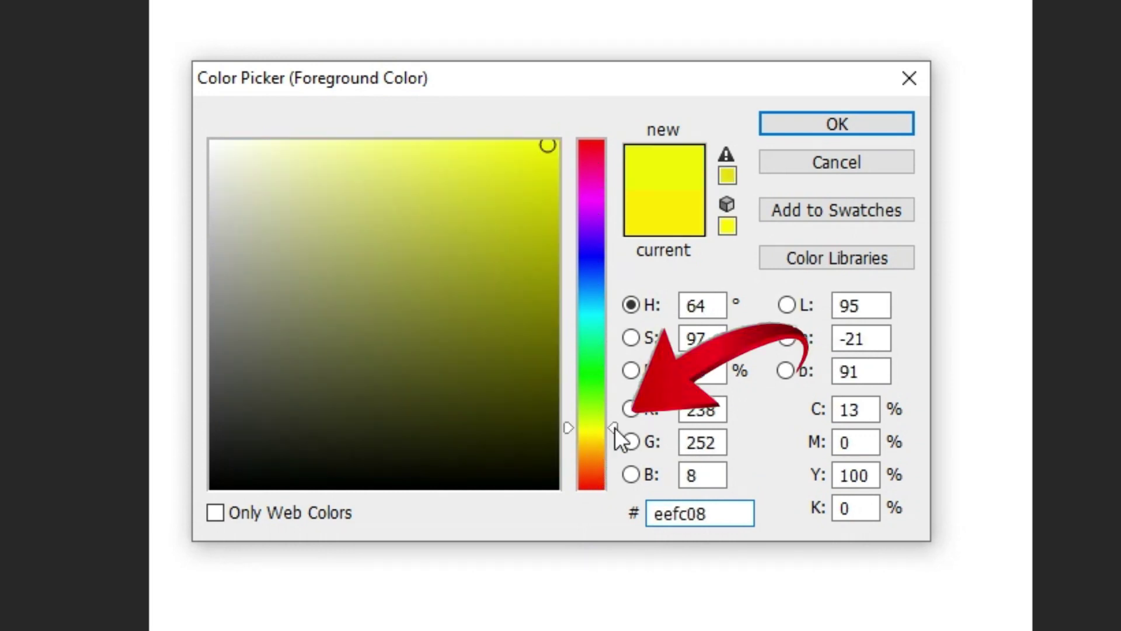
left_click_drag(617, 434, 621, 305)
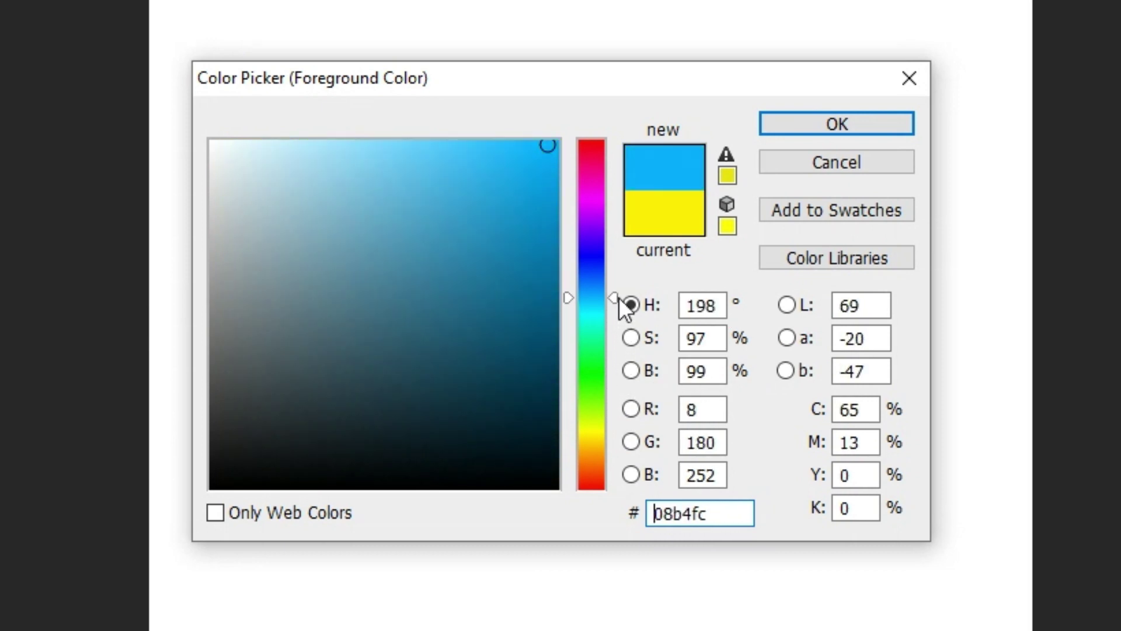
type("08aefc")
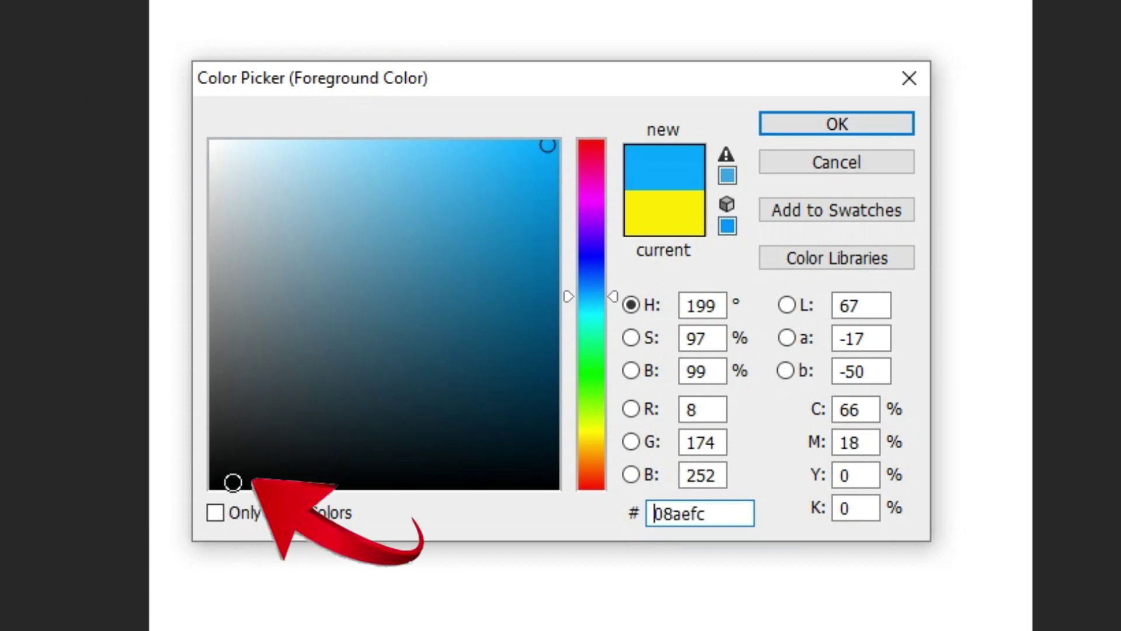
Step: Pick red shades until salmon pink ef9d8d, and confirm it as the foreground colour
left_click(591, 479)
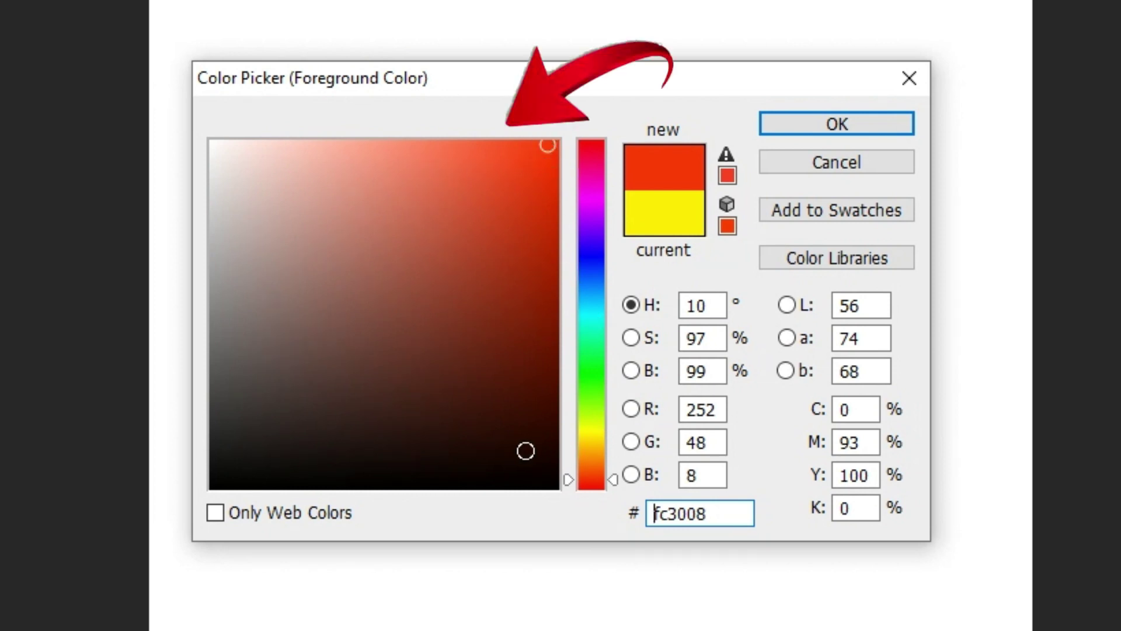
left_click(536, 414)
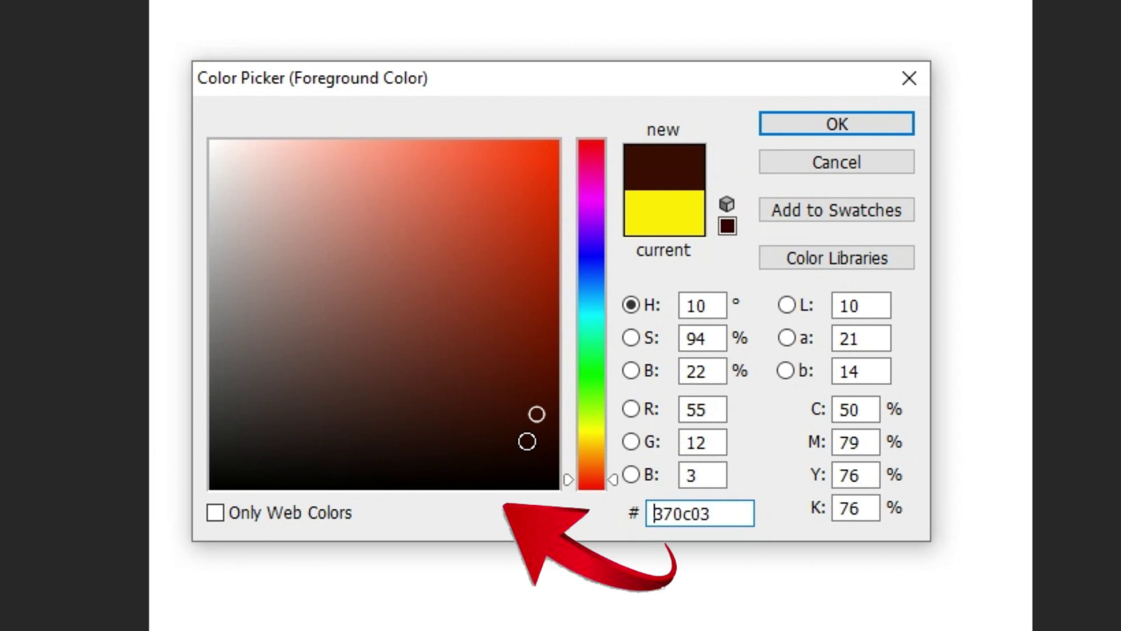
left_click(487, 216)
left_click(396, 193)
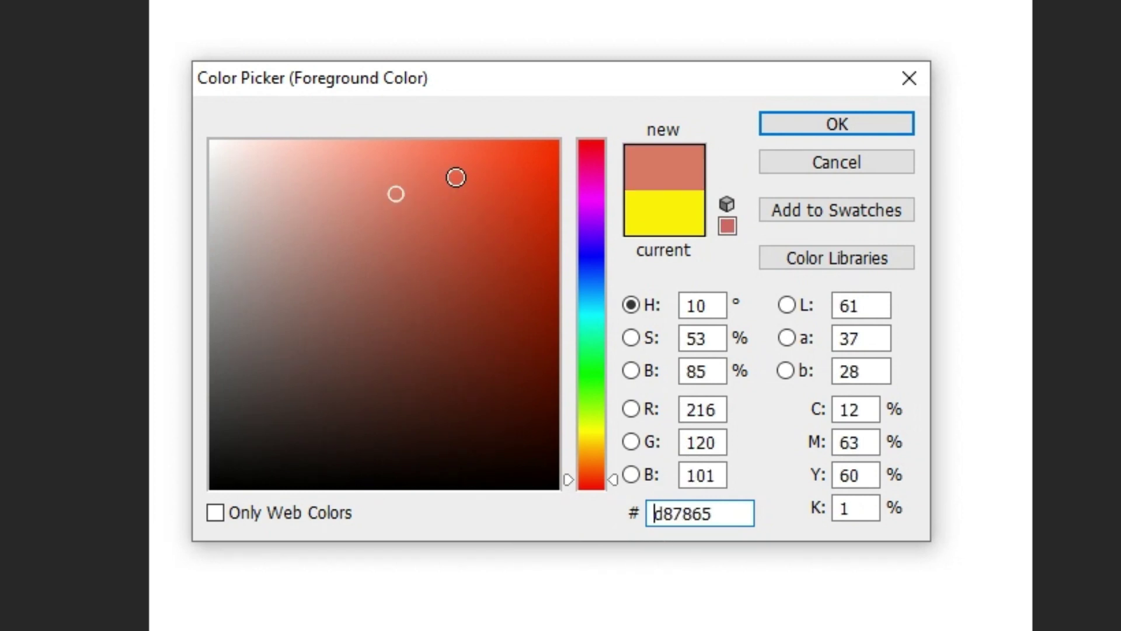
left_click(492, 186)
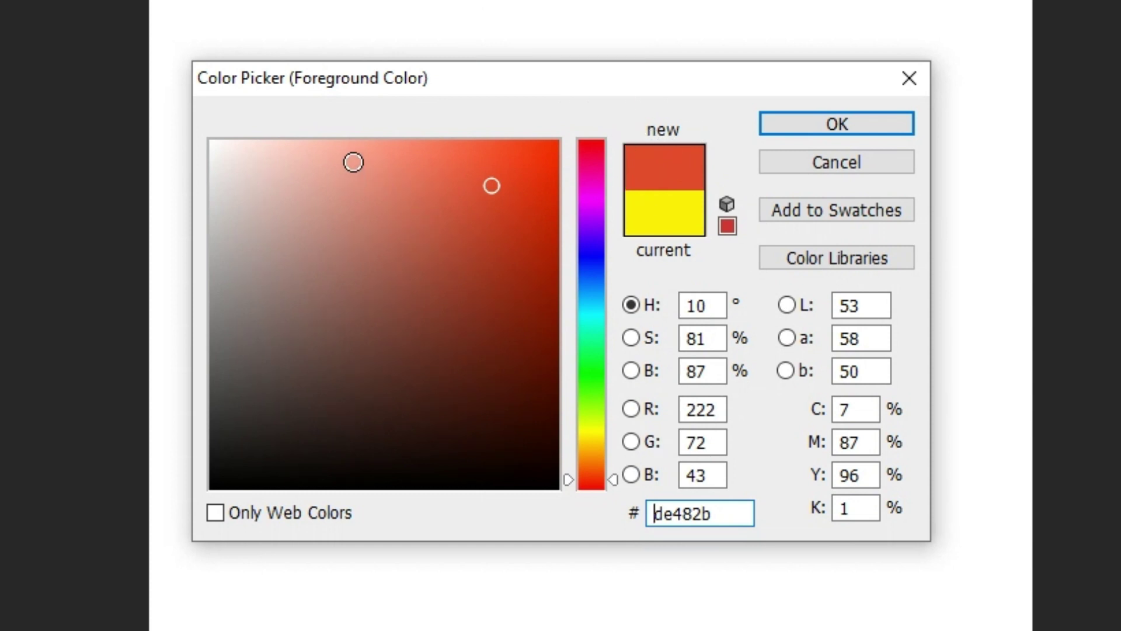
left_click(354, 163)
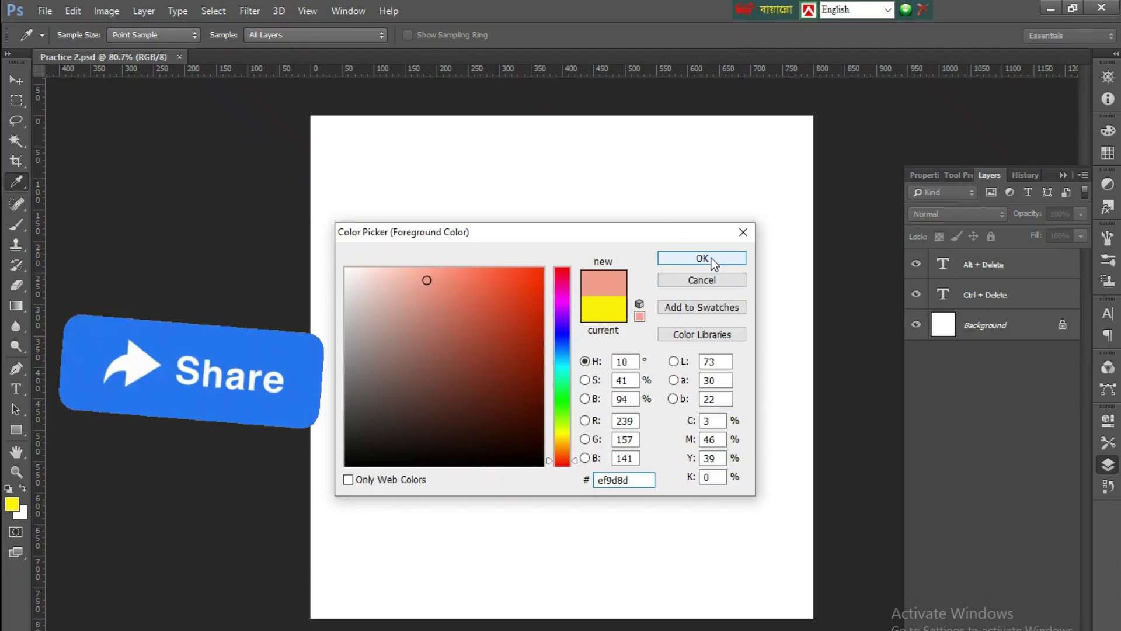
left_click(712, 258)
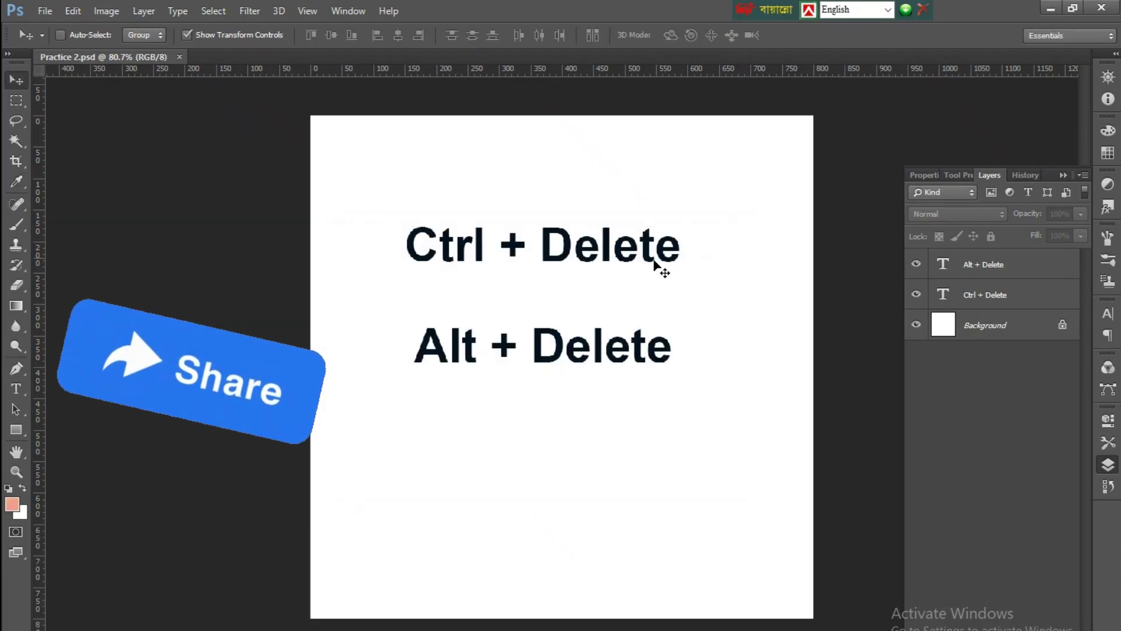
Step: Set the background colour to dark blue 221d8b
left_click(23, 515)
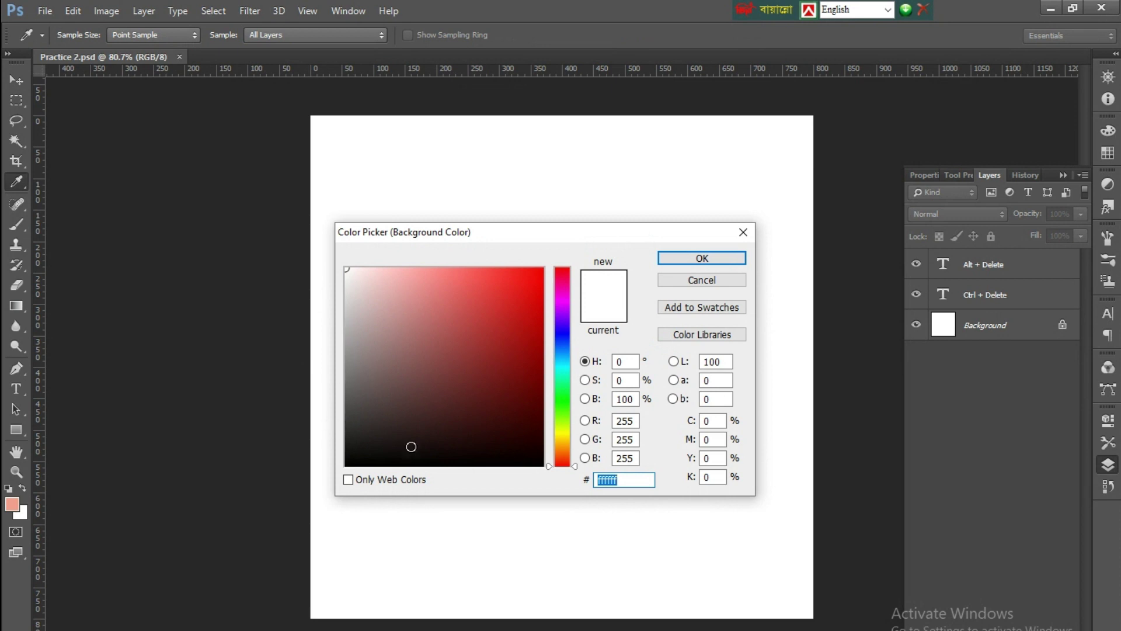
left_click(564, 331)
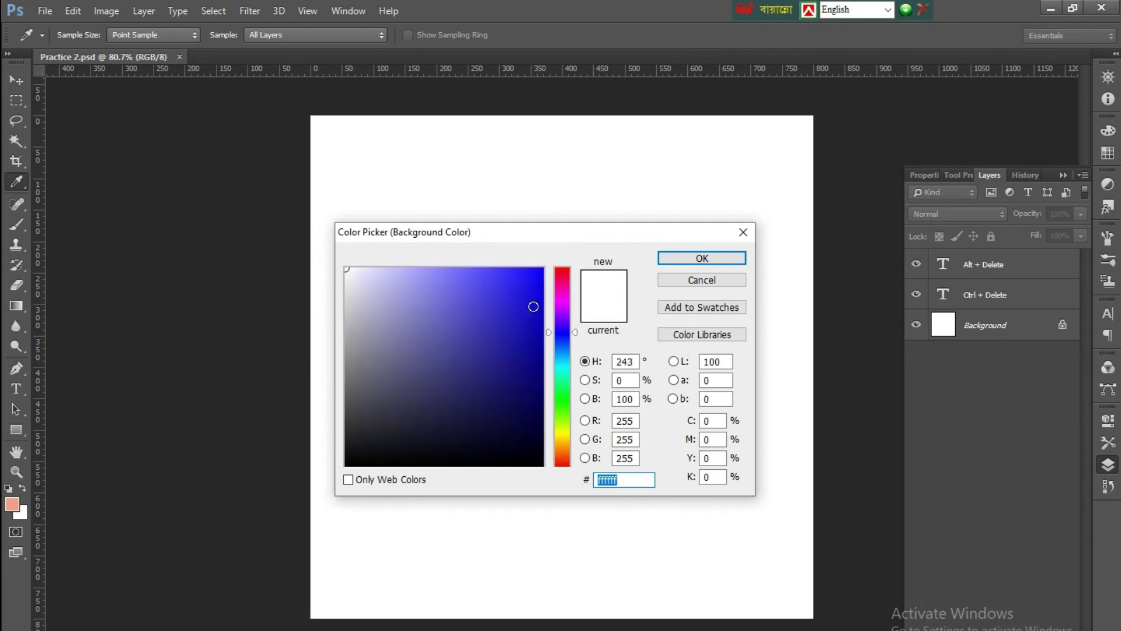
left_click(502, 357)
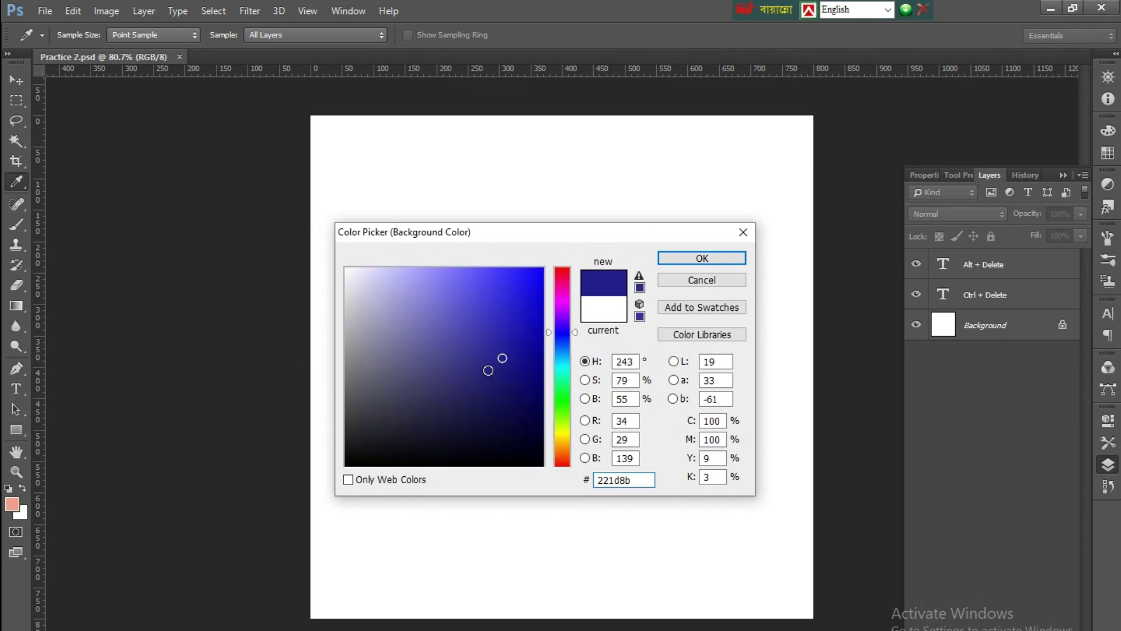
left_click(702, 257)
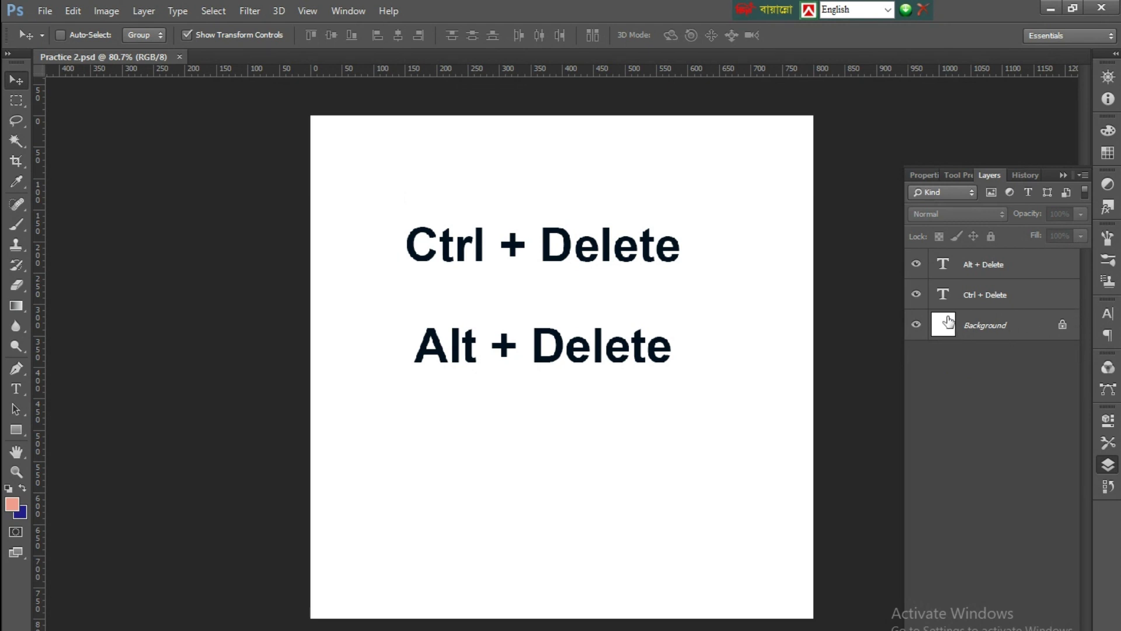
Step: Fill the Background layer alternately with dark blue and salmon, ending on salmon
left_click(997, 325)
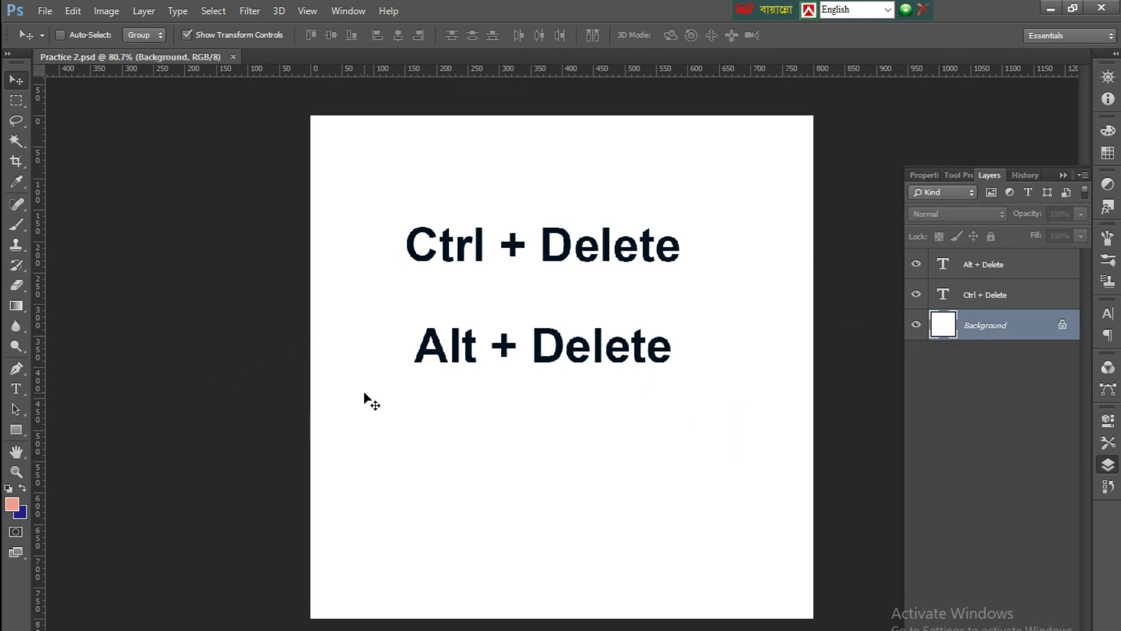
key("ctrl+Delete")
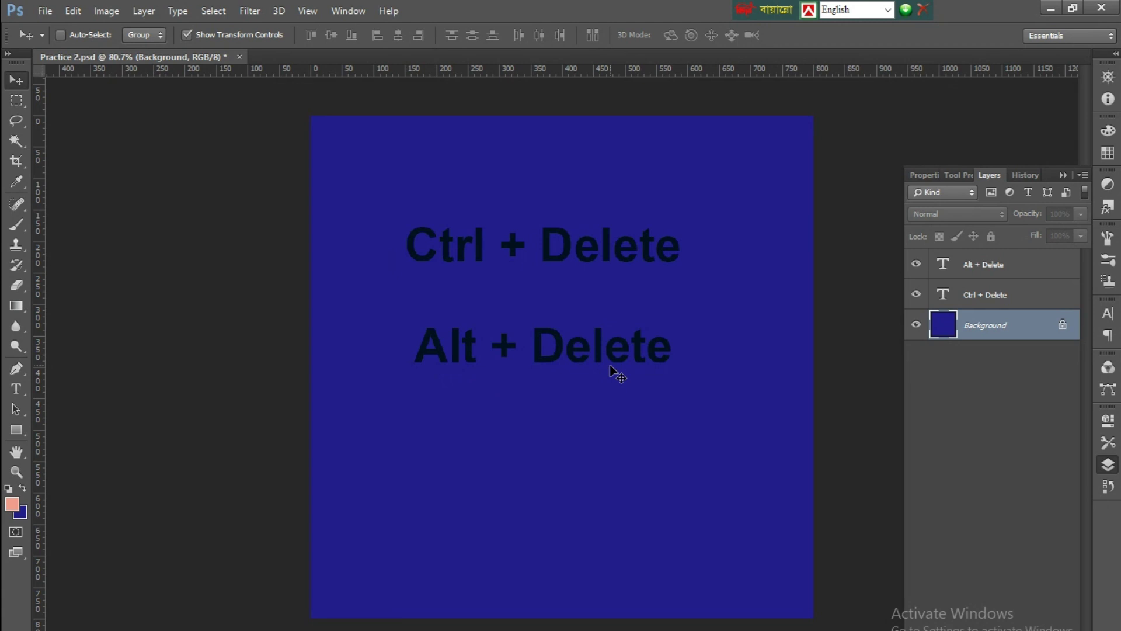
key("alt+Delete")
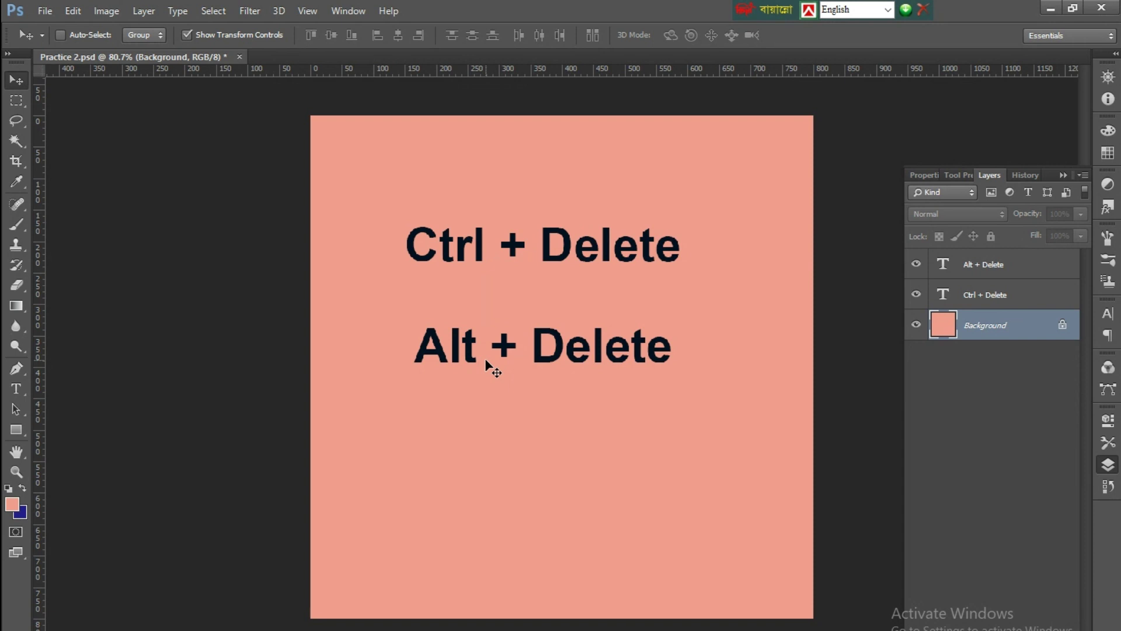
key("ctrl+Delete")
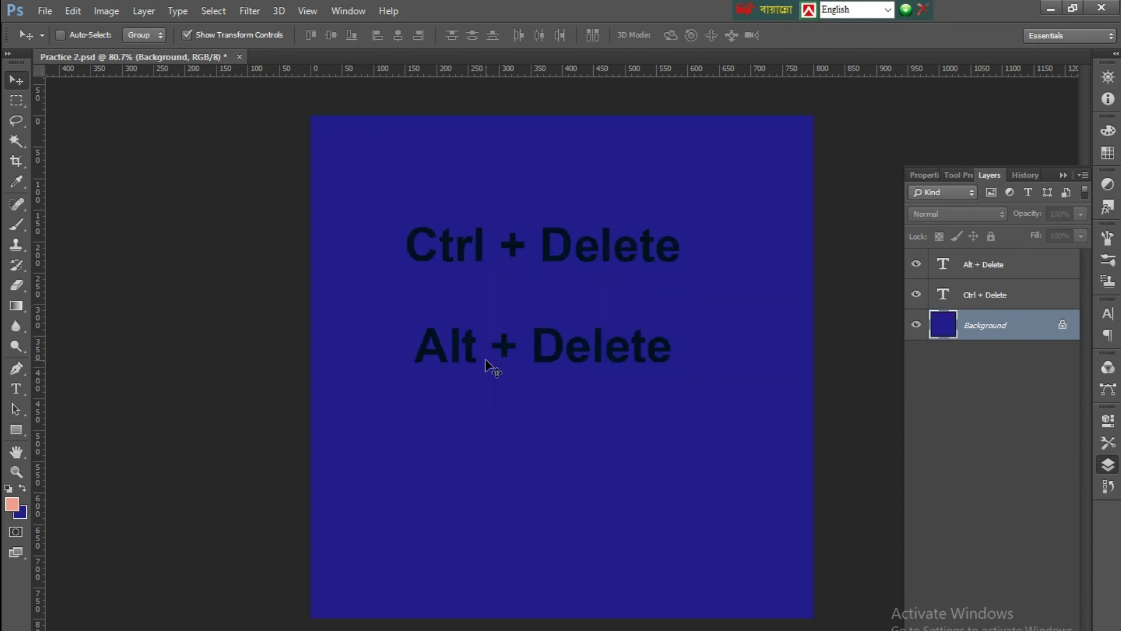
key("alt+Delete")
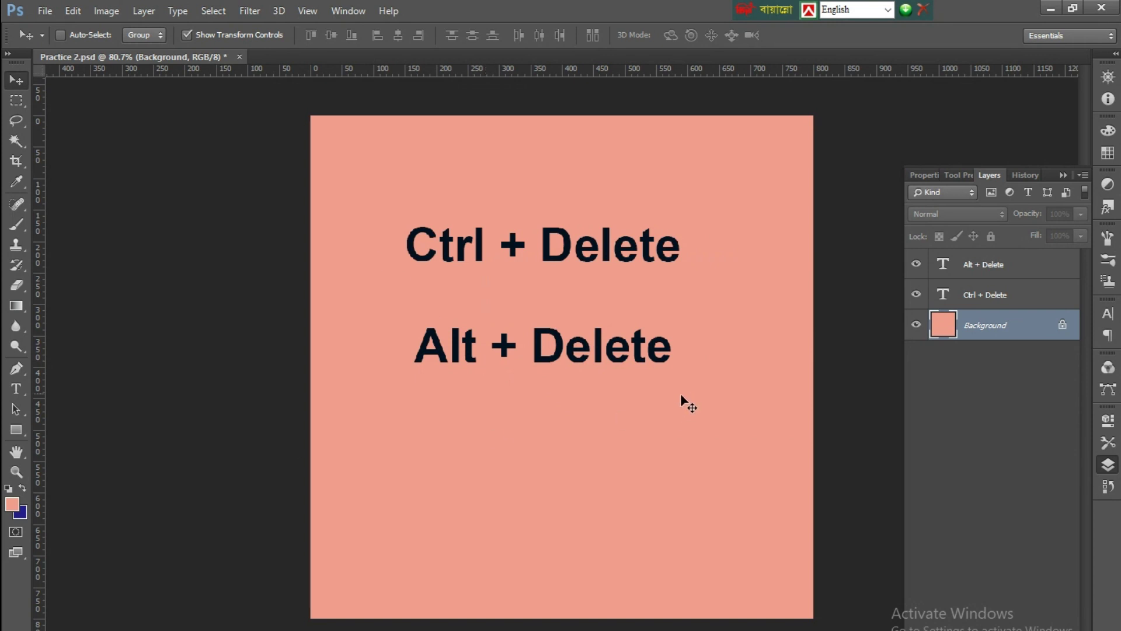
Step: Reopen the foreground picker and inspect salmon ef9d8d's saturation, brightness and yellow values
left_click(11, 505)
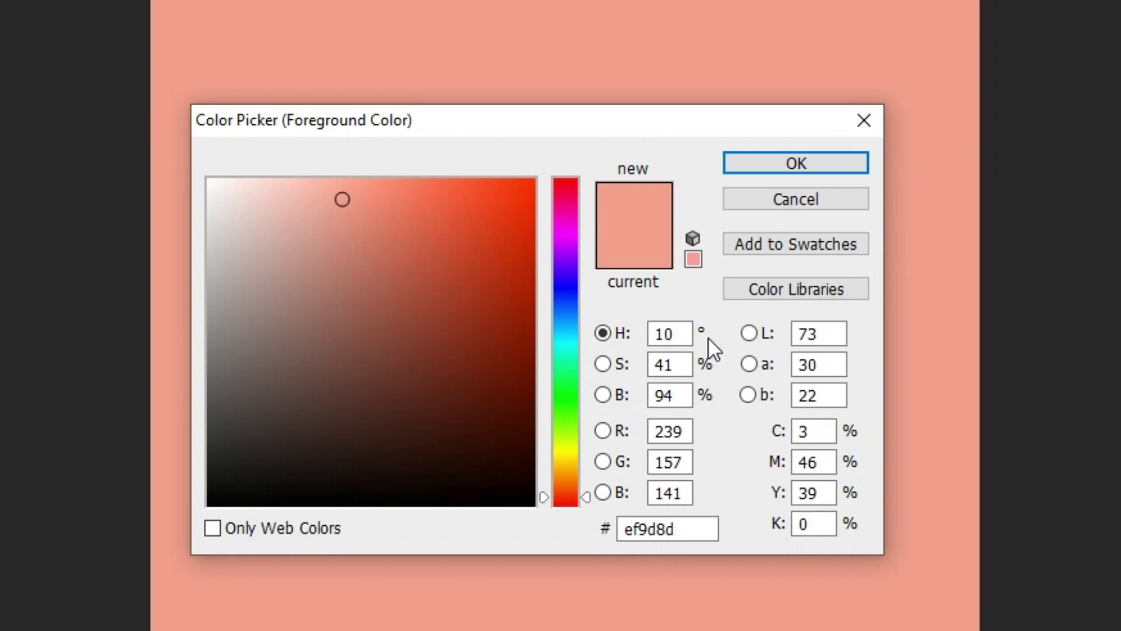
left_click(667, 362)
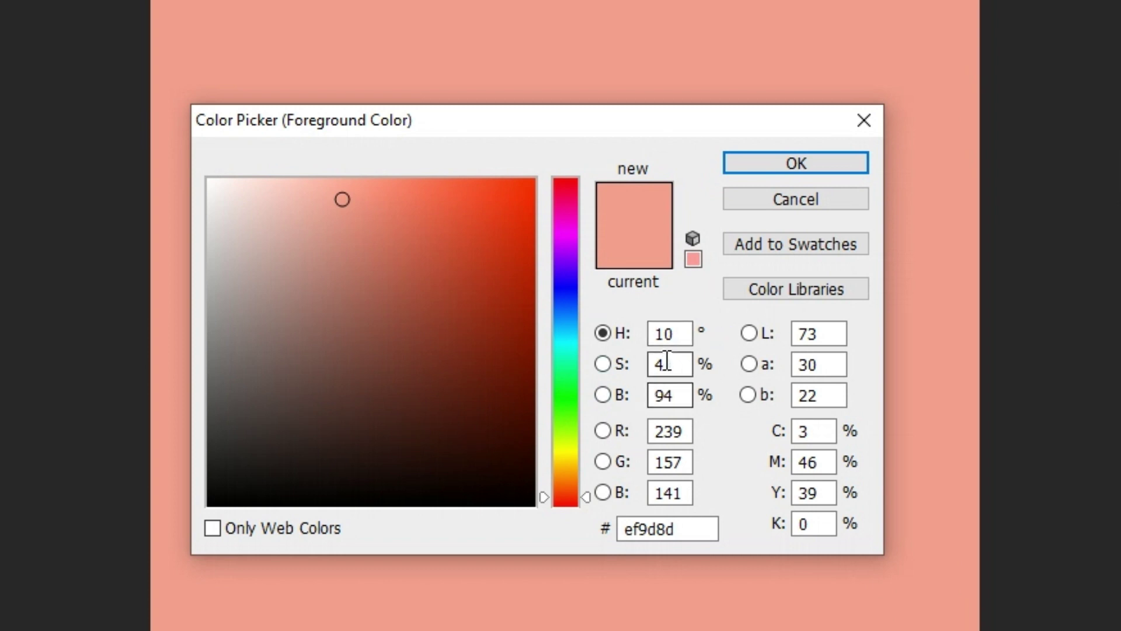
key("Tab")
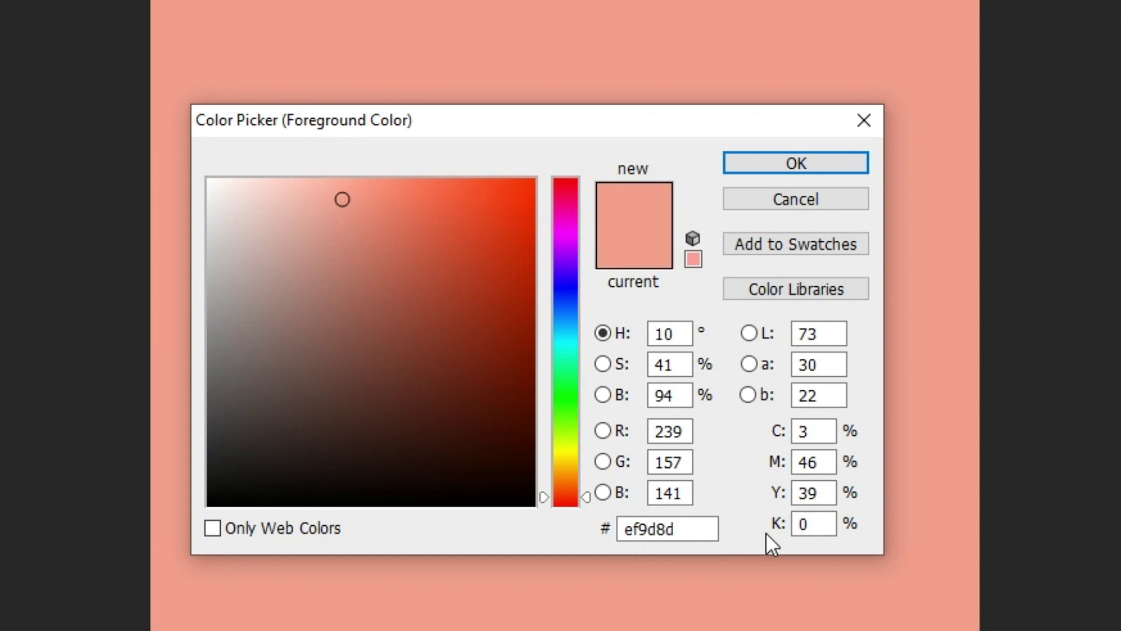
left_click(816, 494)
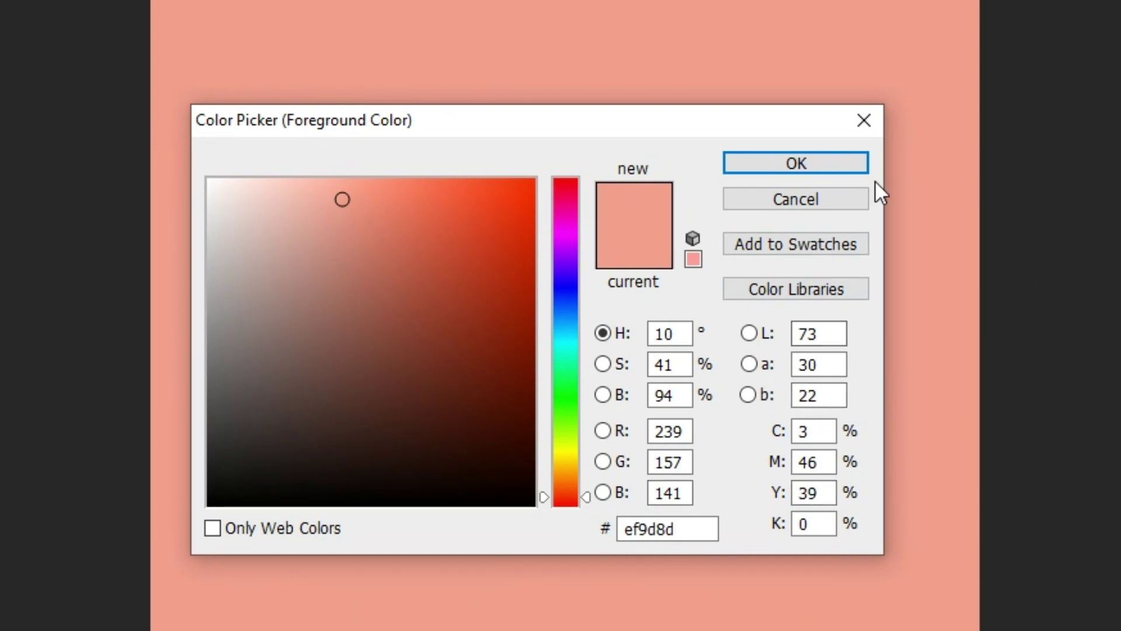
Step: Close the picker unchanged, swap the colours, then restore default black and white
left_click(808, 165)
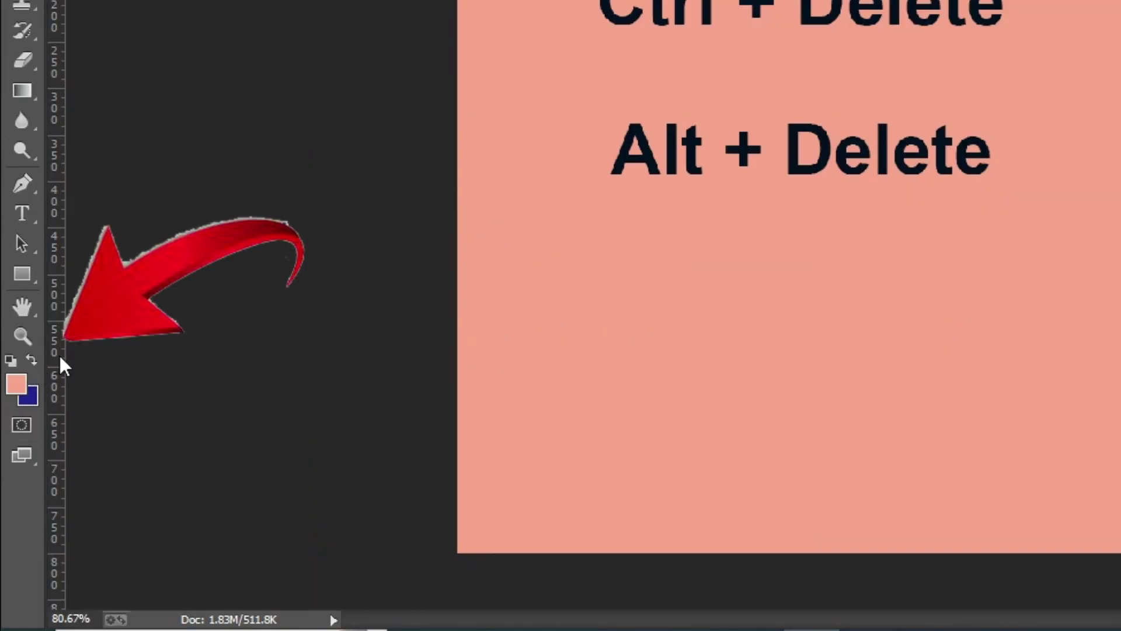
left_click(33, 361)
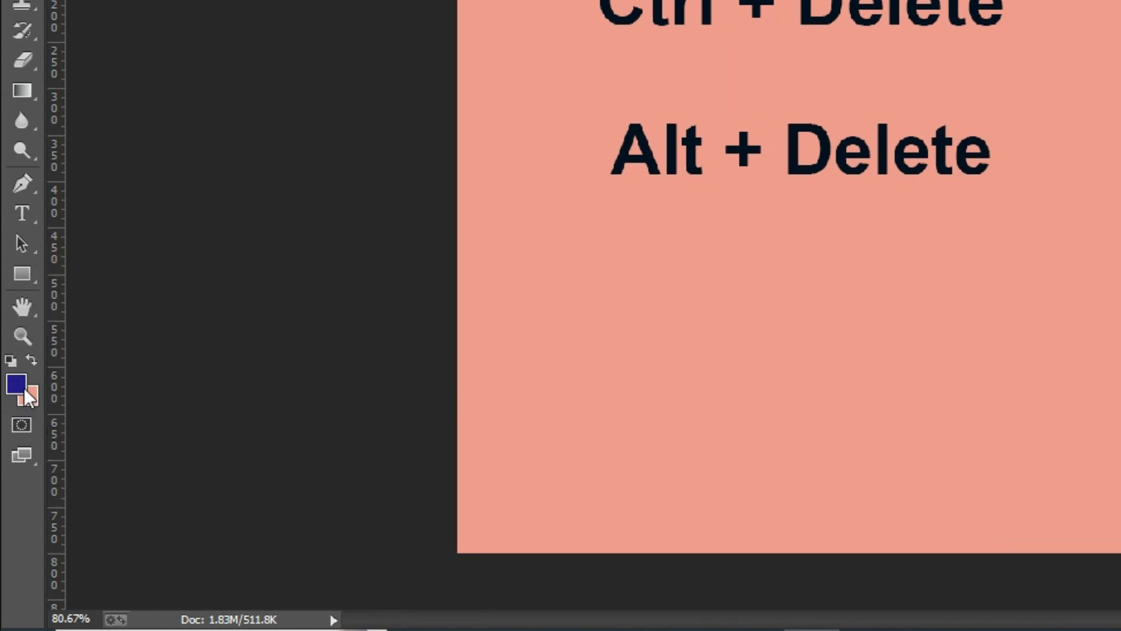
left_click(10, 361)
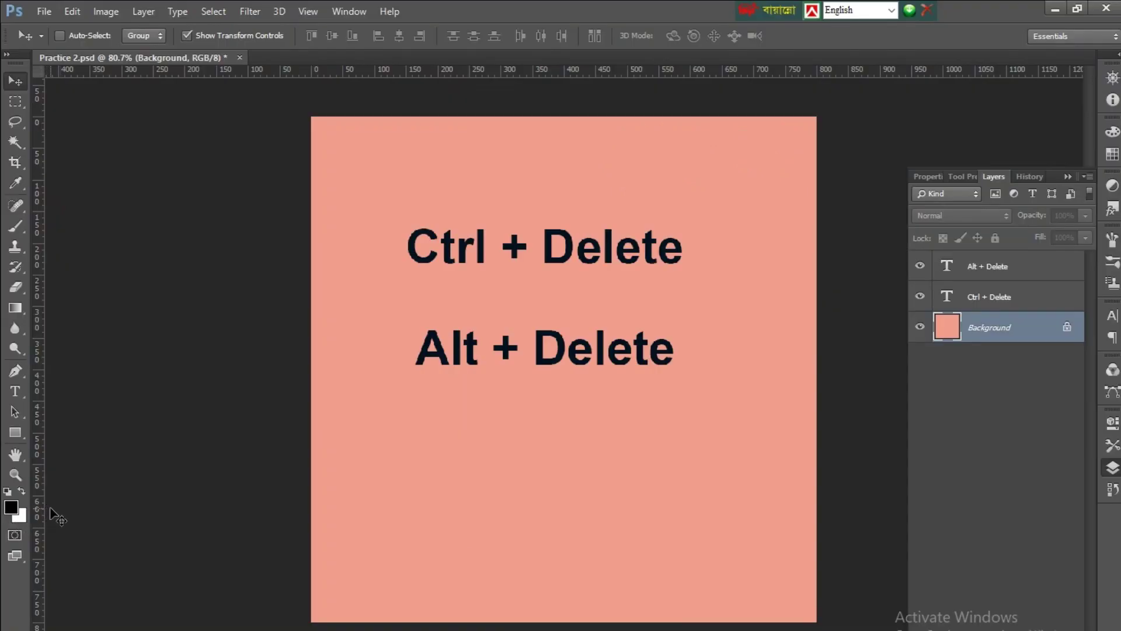
Step: Fill the Background layer white with Ctrl+Delete, then black with Alt+Delete, and deselect it
key("ctrl+Delete")
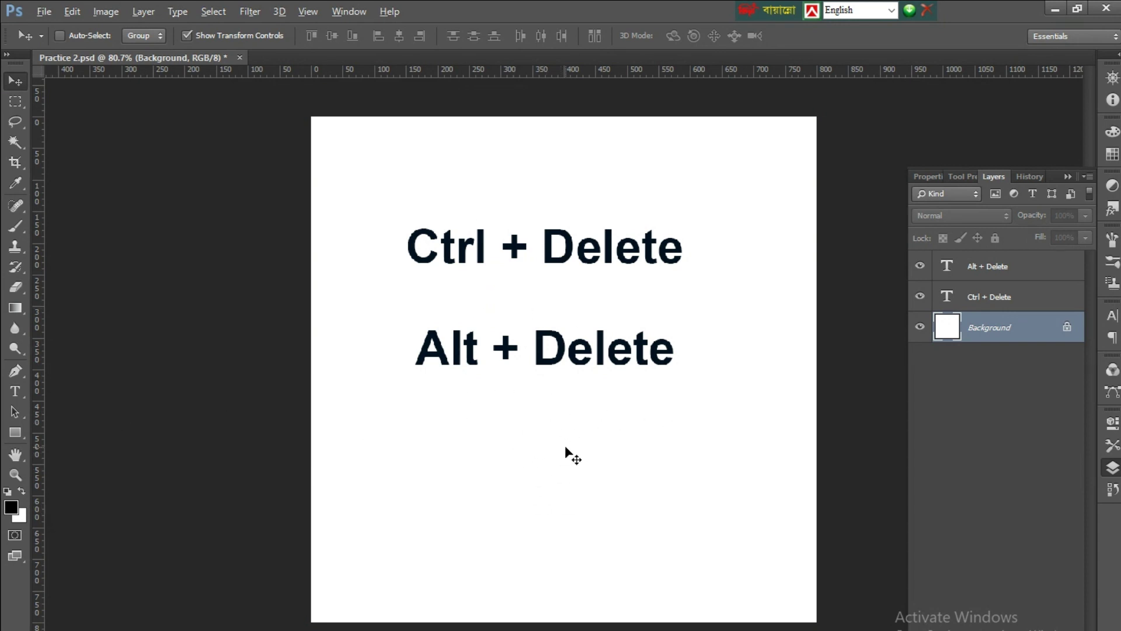
key("alt+Delete")
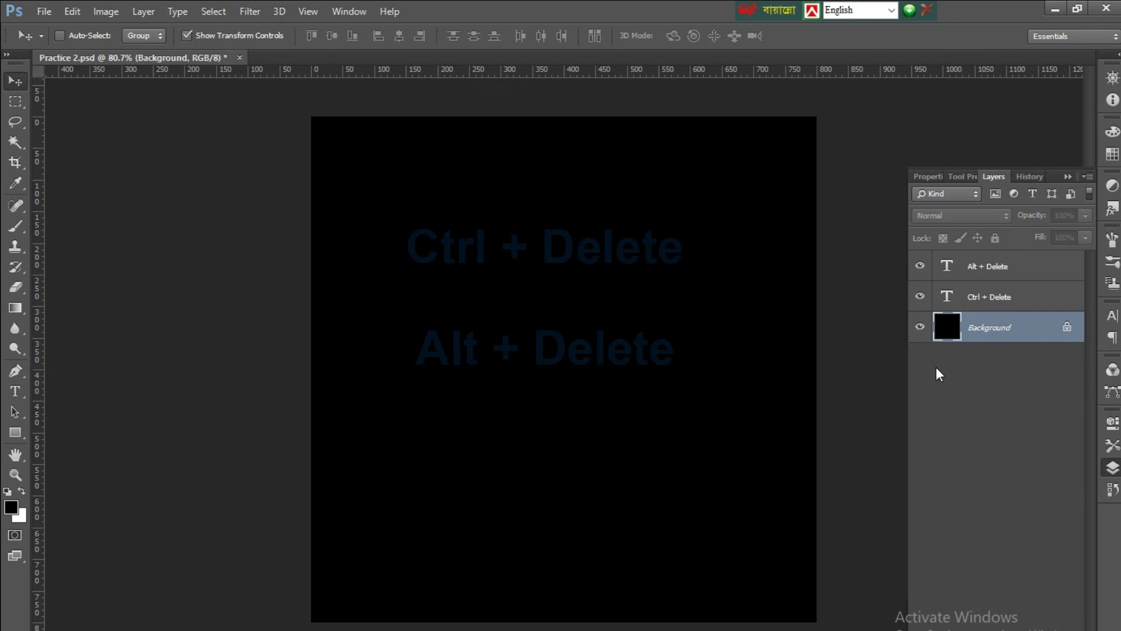
left_click(985, 368)
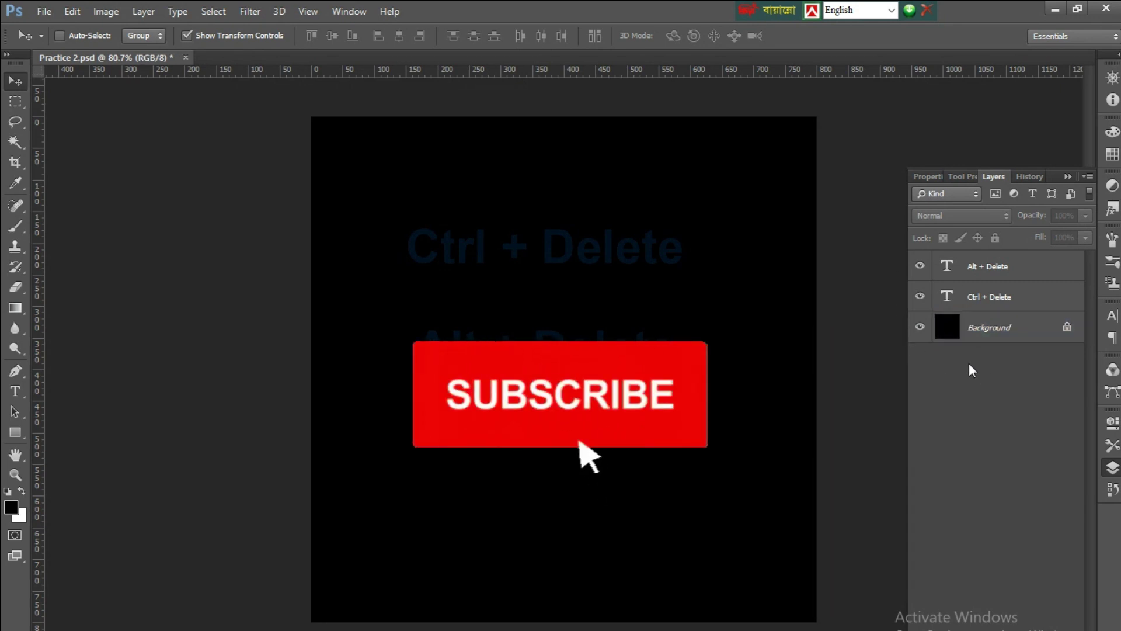